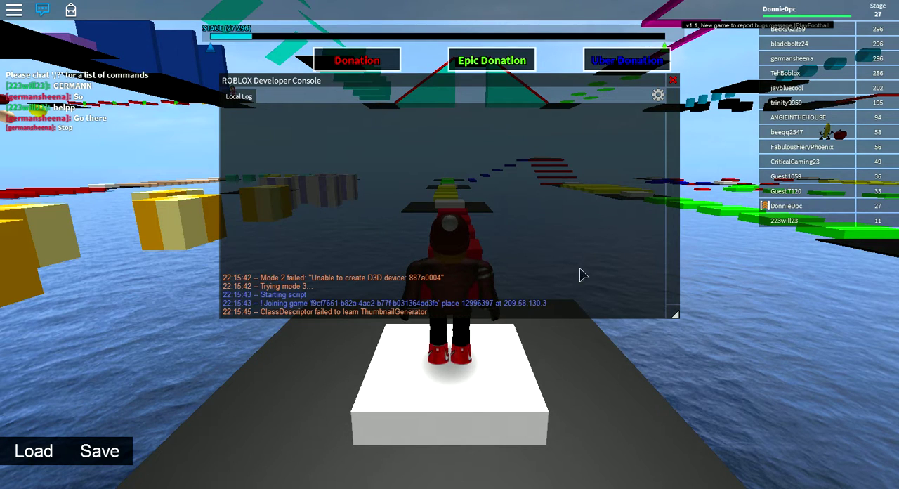
Close the ROBLOX Developer Console window to reveal the stage 27 checkpoint.
left_click(672, 82)
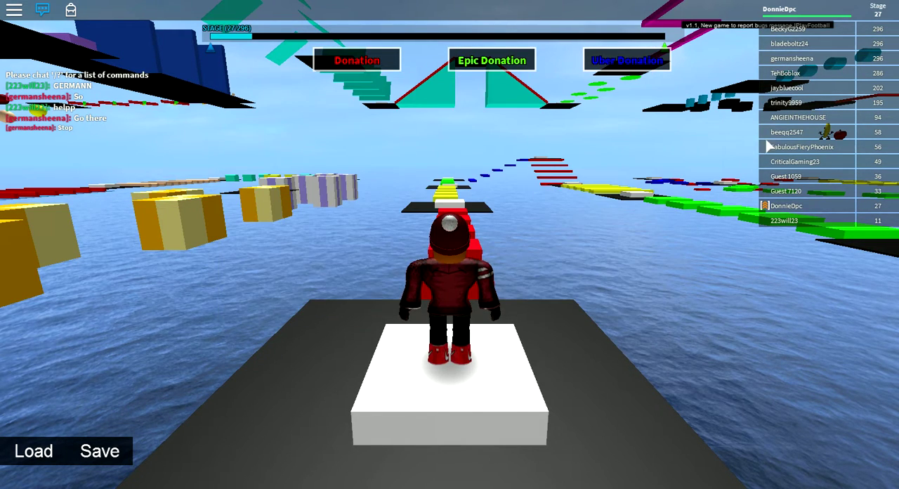
Cross the blue steps and green platforms to reach the stage 29 checkpoint.
mouse_move(632, 220)
left_mouse_down()
mouse_move(510, 228)
mouse_move(605, 299)
left_mouse_up()
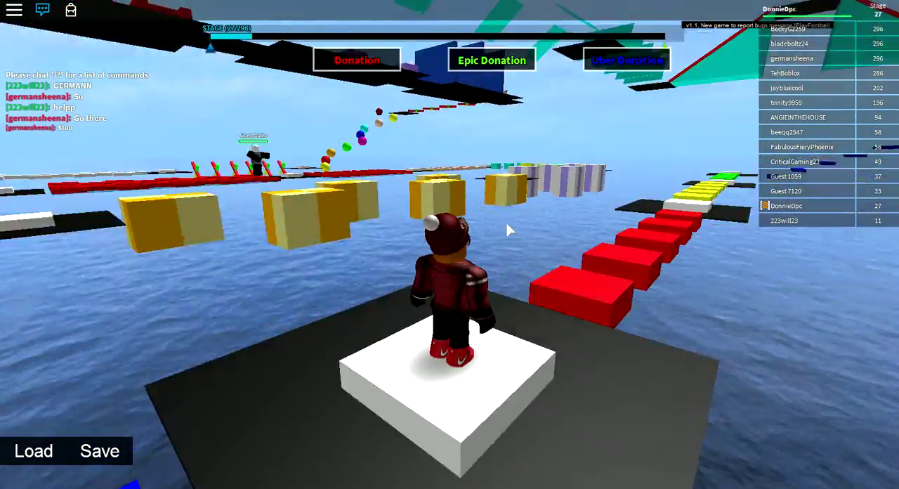
key("w")
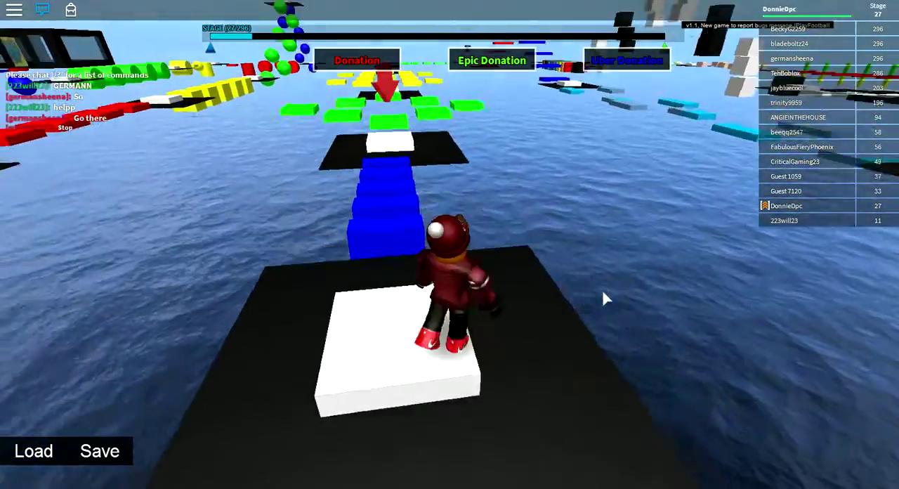
key("w")
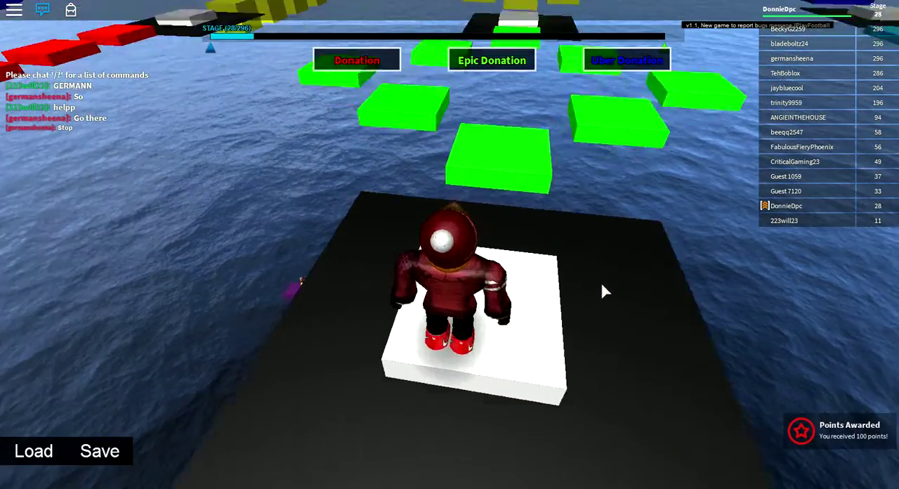
scroll(601, 287, "up", 5)
key("w")
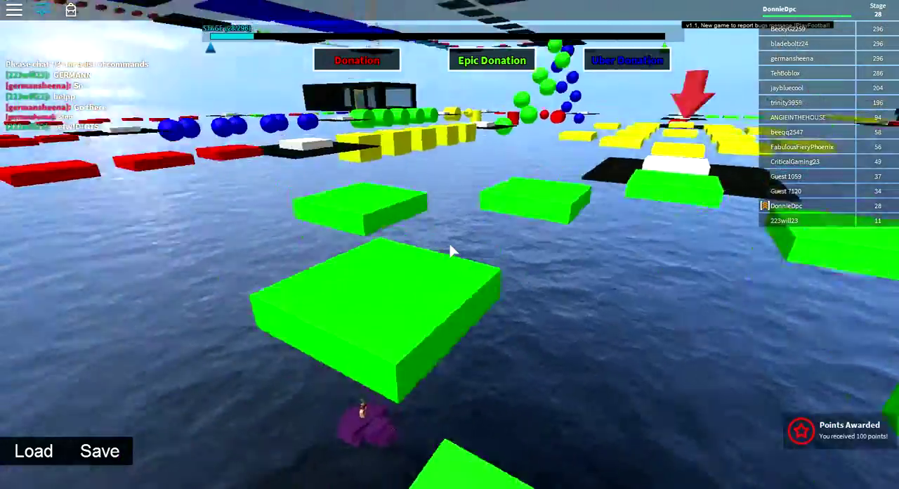
key("w")
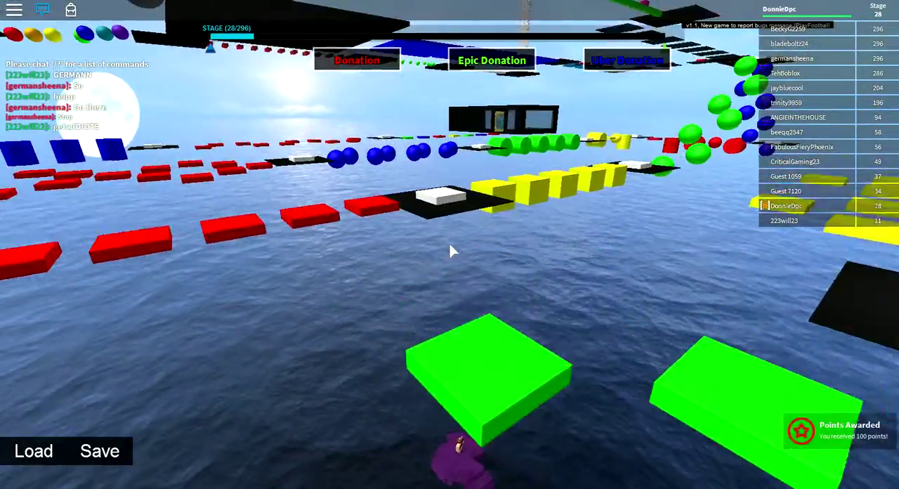
key("space")
key("w")
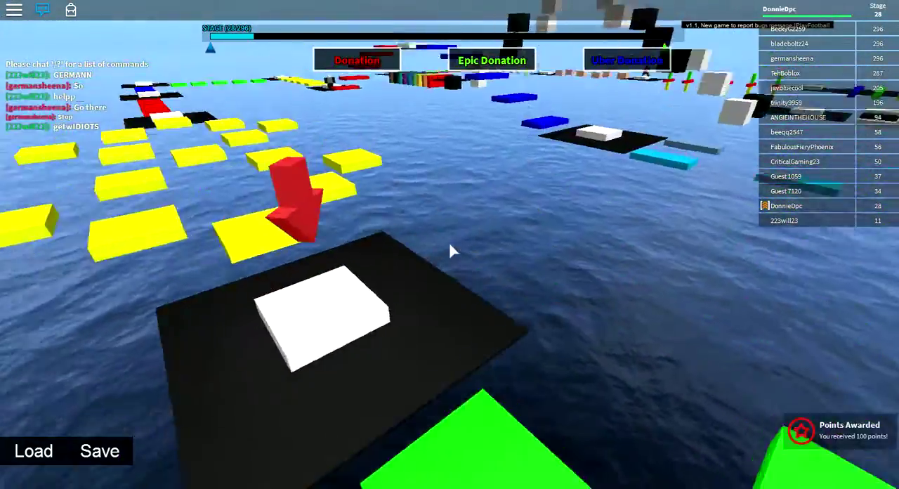
Jump across the yellow platforms to the black checkpoint pad.
key("space")
key("w")
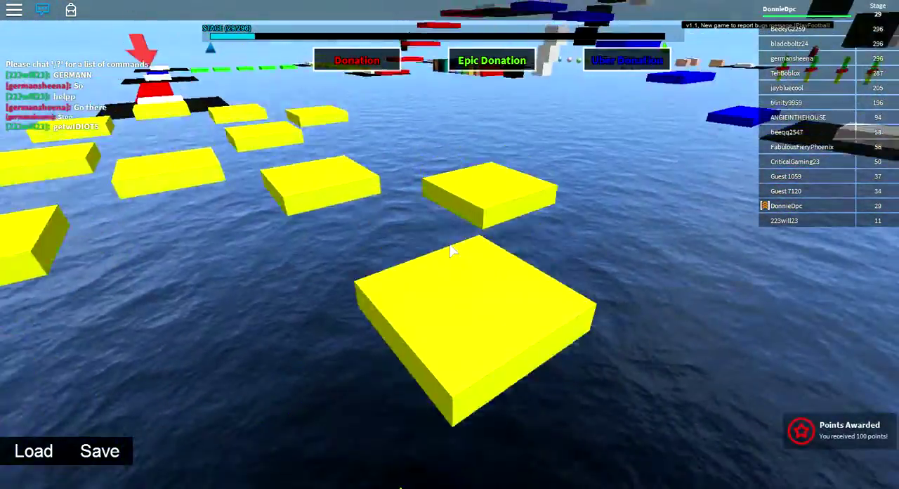
key("space")
key("w")
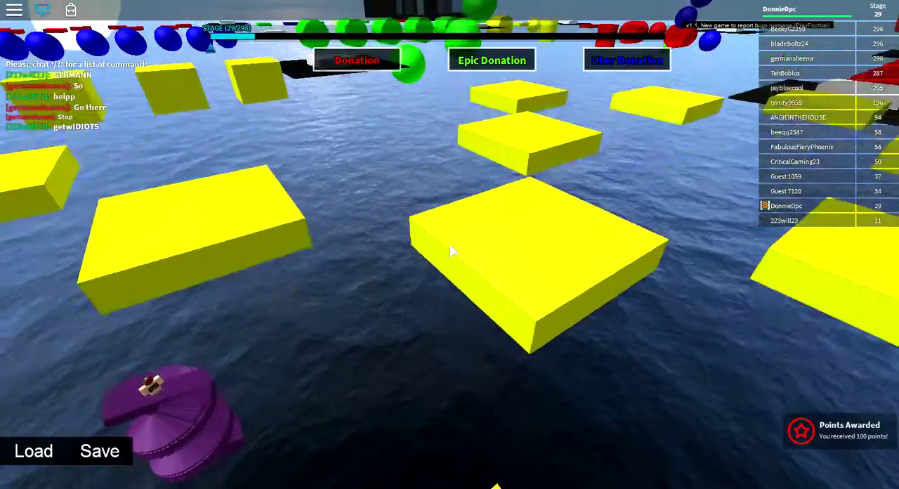
key("space")
key("w")
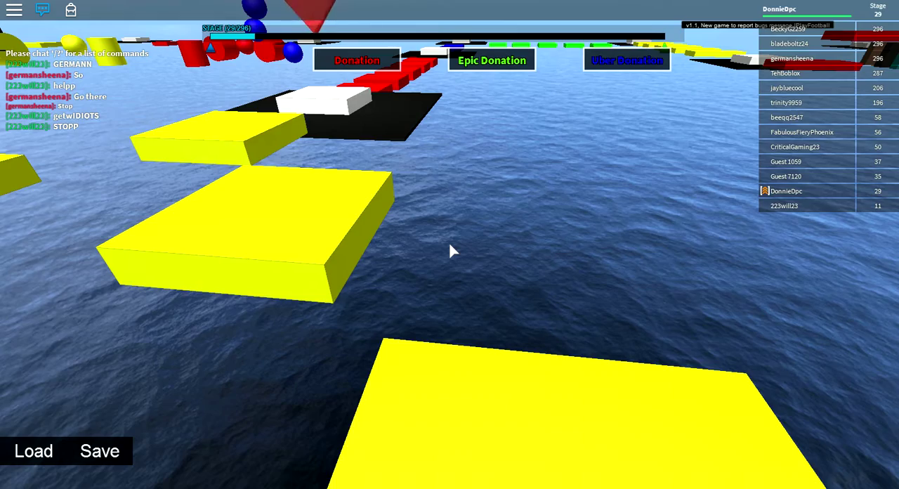
key("w")
key("space")
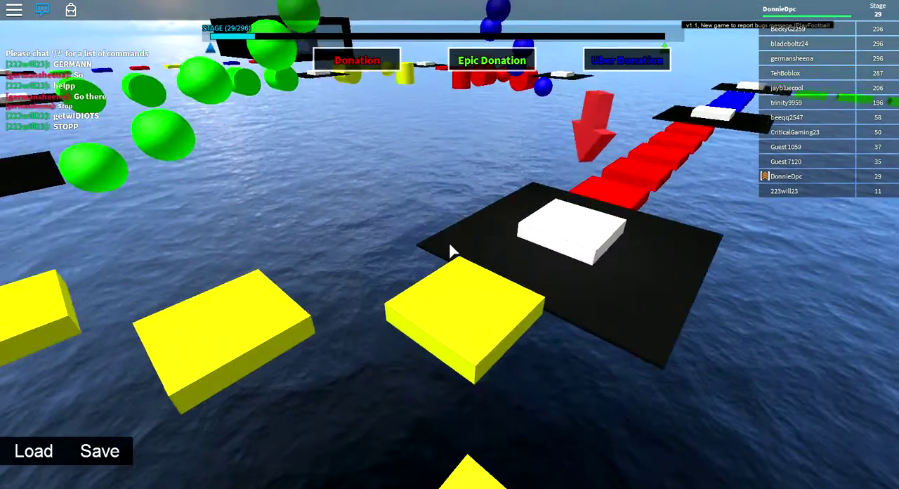
Cross the red platforms past stage 30, then the blue platforms toward the green ones.
key("w")
key("space")
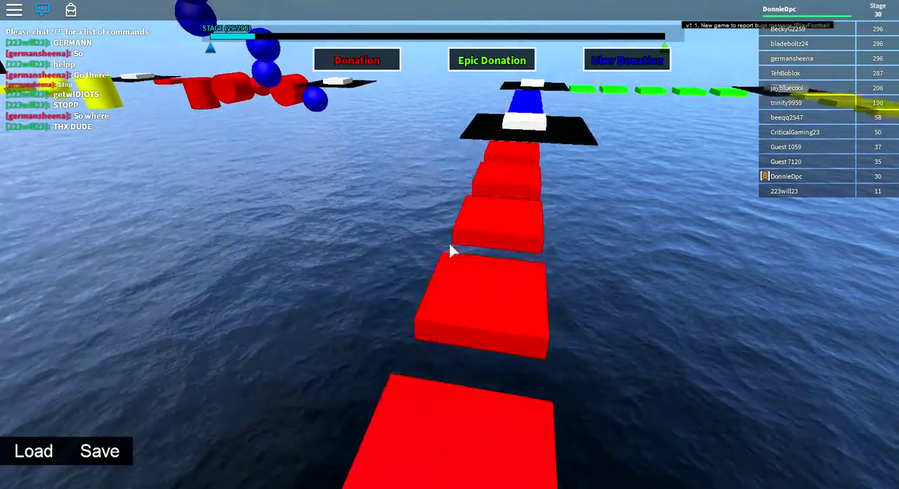
key("w")
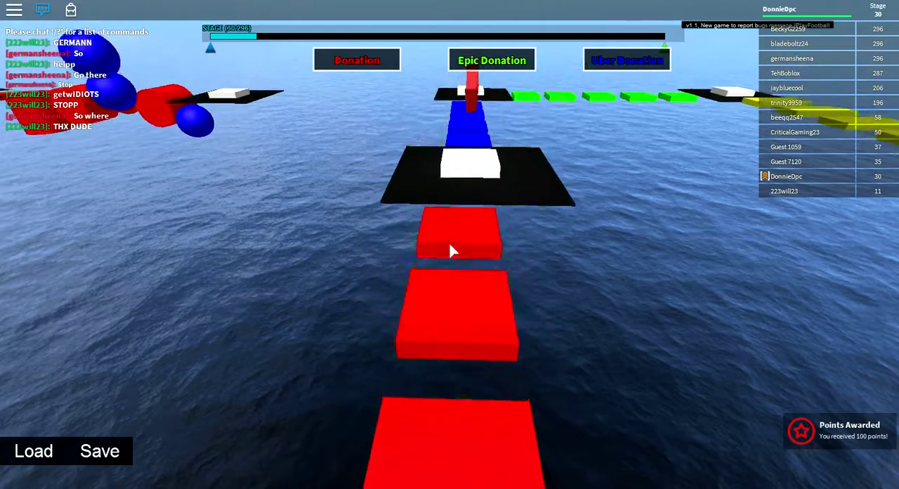
key("w")
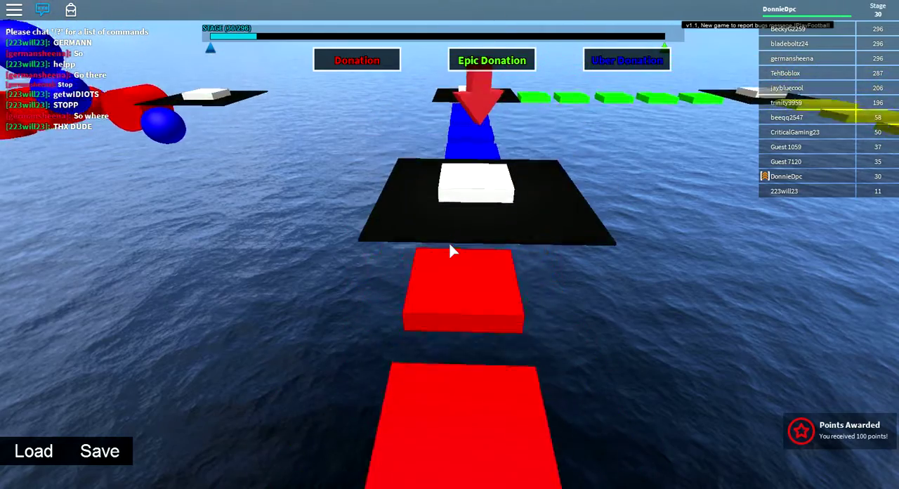
key("space")
key("w")
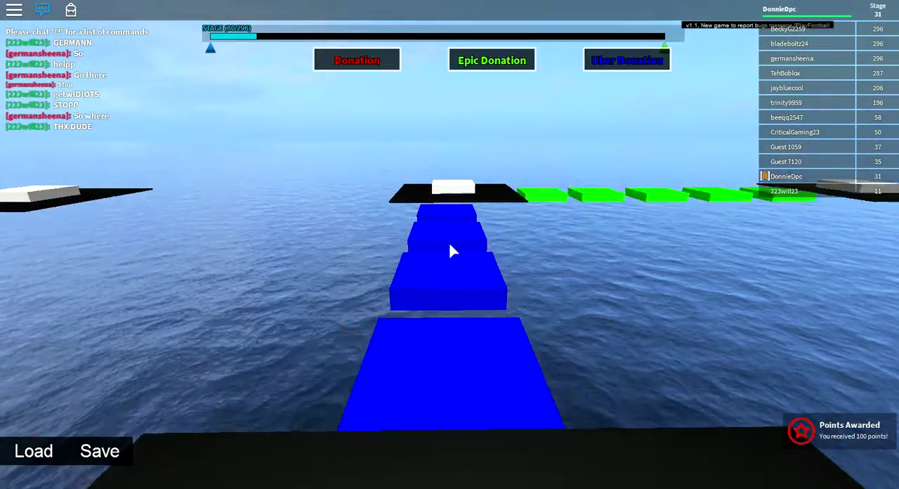
key("w")
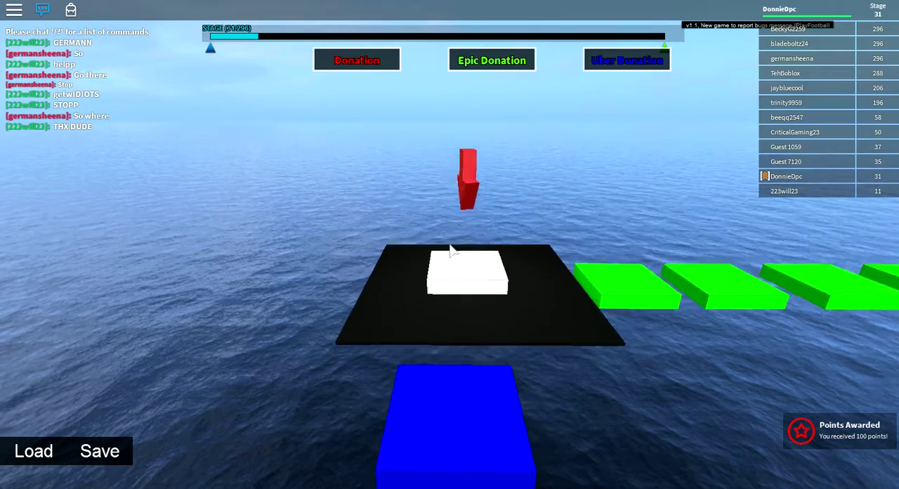
key("w")
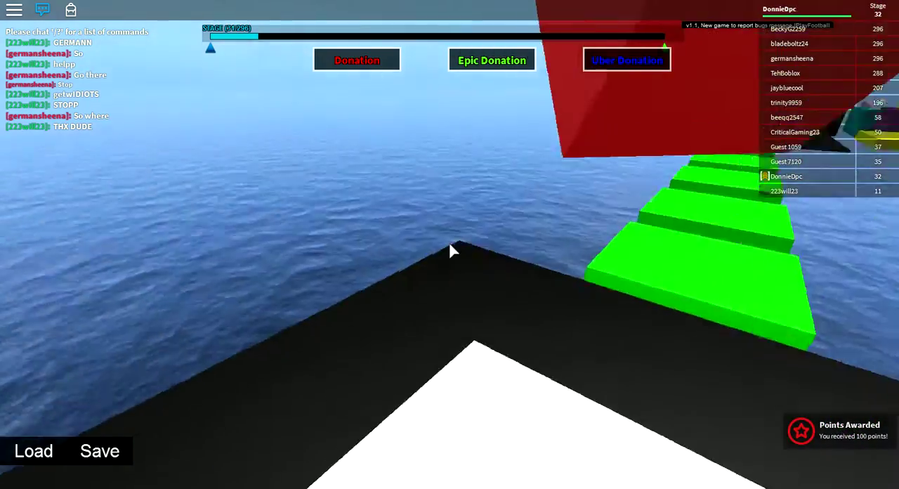
Cross the green platforms past stage 33, then the yellow ones onto the black checkpoint.
key("w")
key("w")
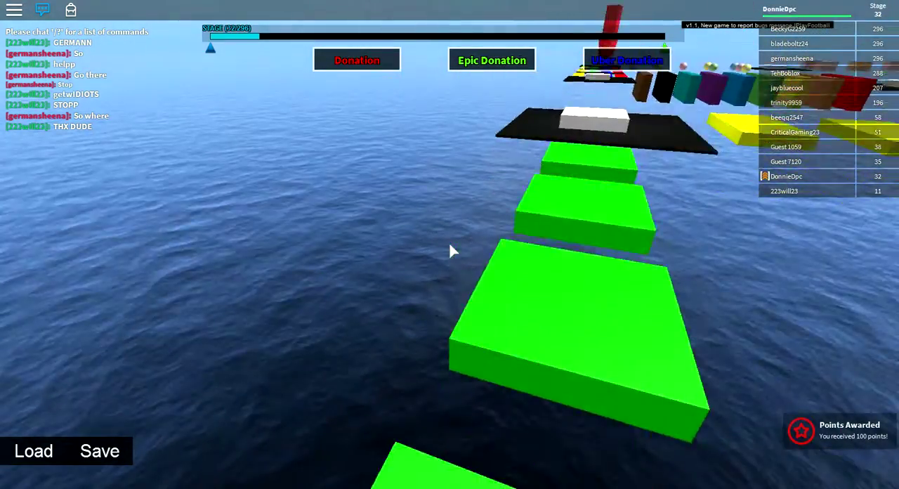
key("w")
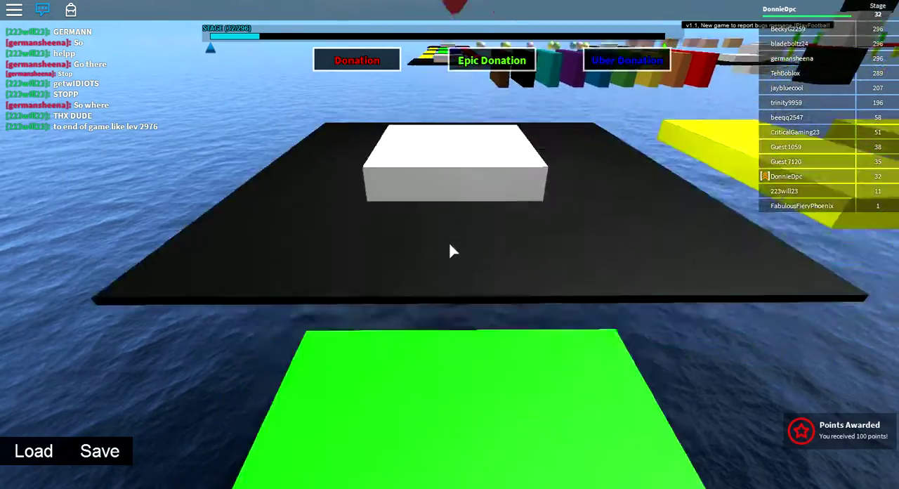
key("w")
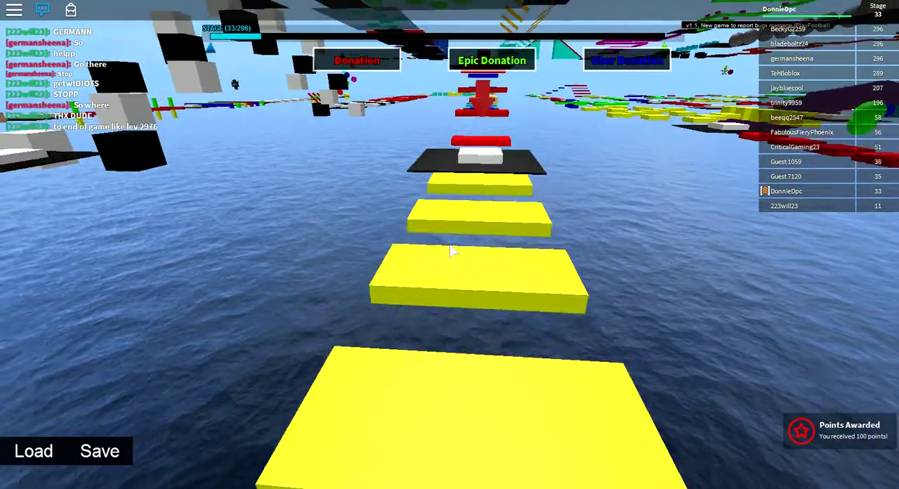
key("w")
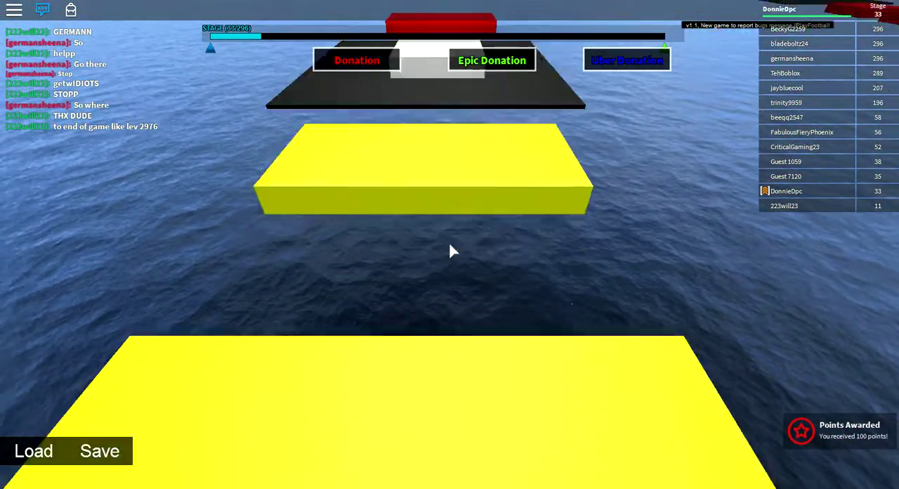
Jump across the red and blue platforms, passing stage 35, onto the stage 36 checkpoint.
key("w")
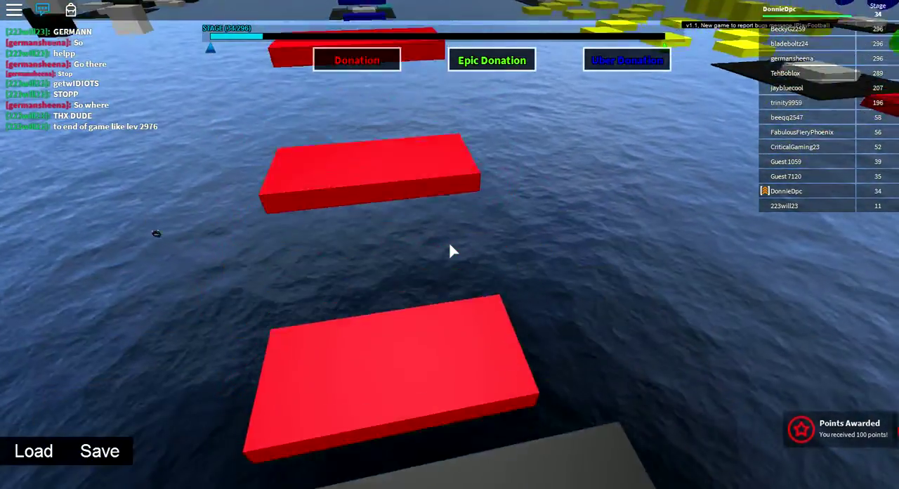
key("space")
key("w")
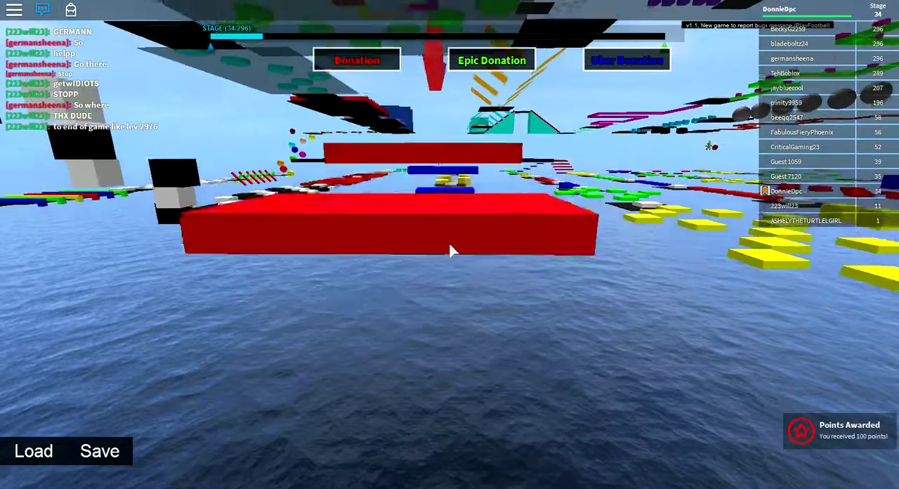
key("space")
key("w")
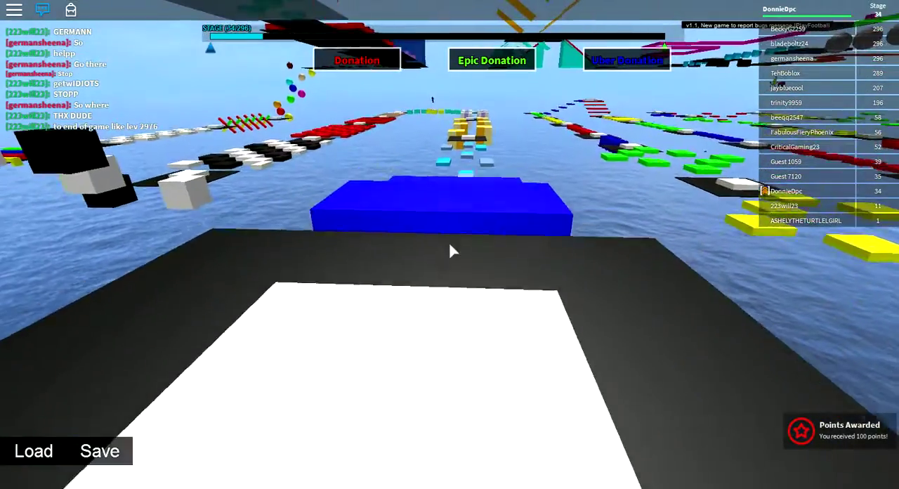
key("space")
key("w")
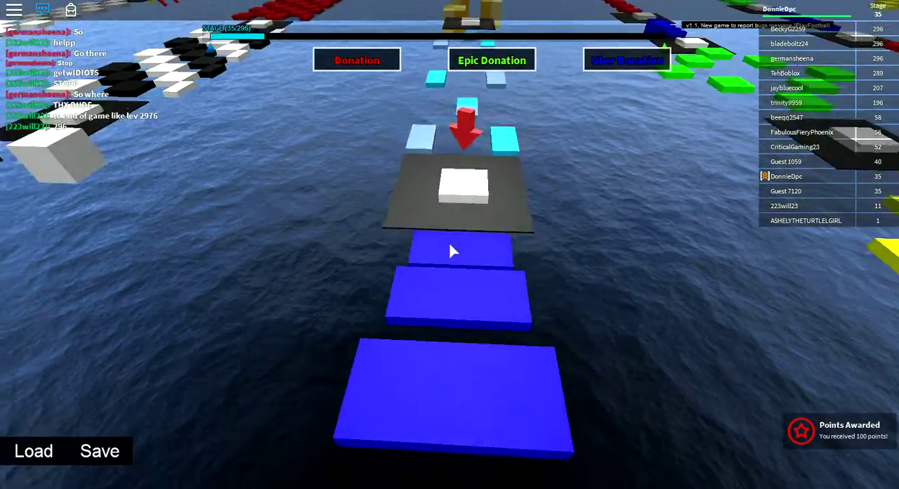
key("space")
key("w")
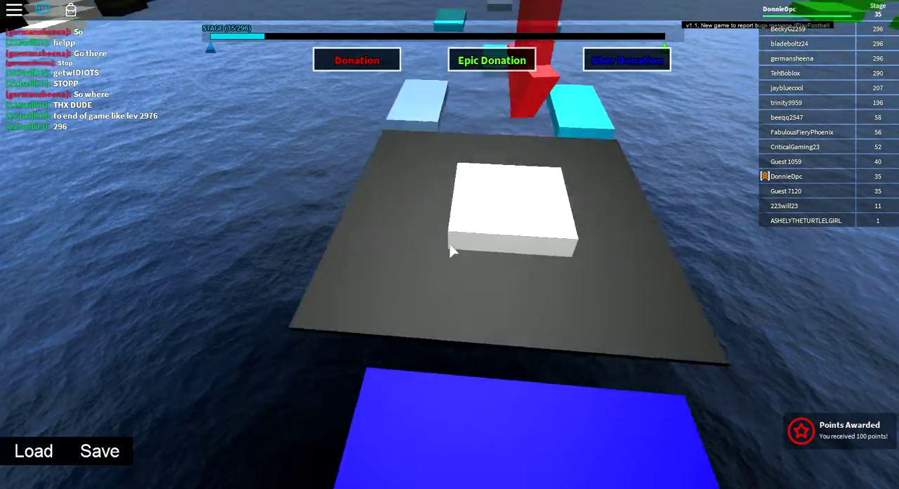
Attempt the cyan platforms, fall into the water, and respawn at stage 36.
key("space")
key("w")
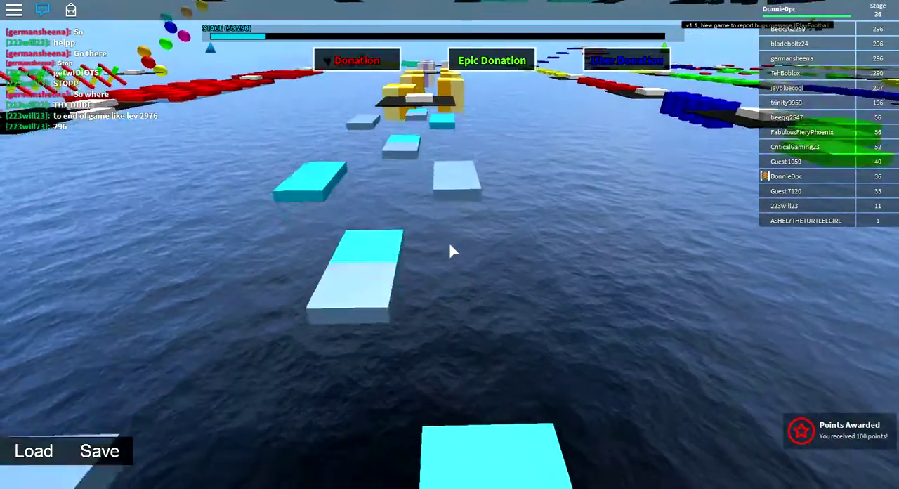
key("space")
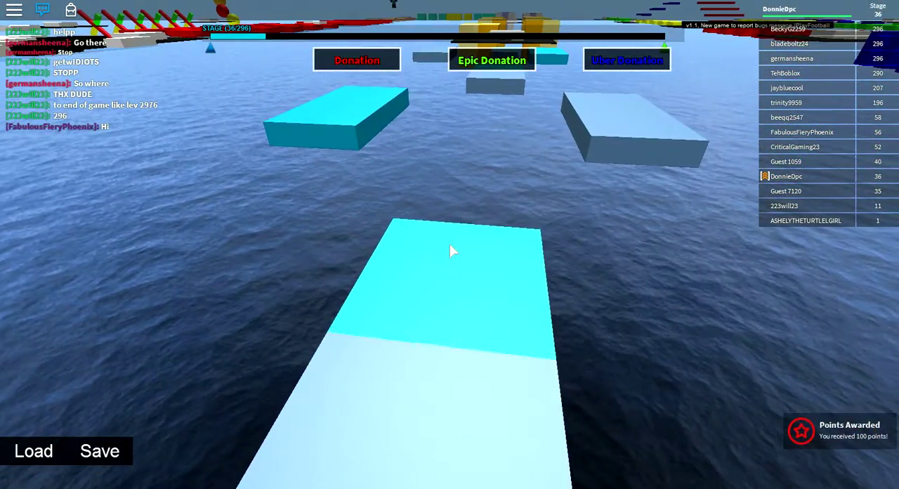
key("w")
key("space")
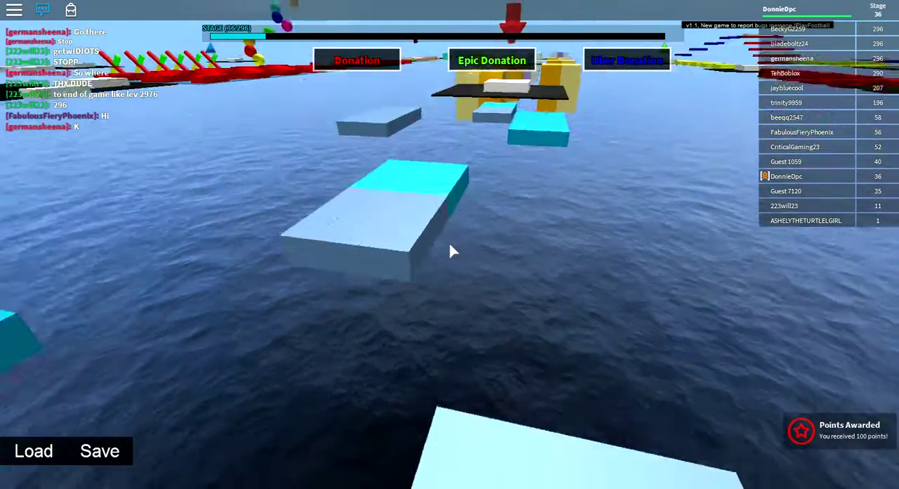
key("w")
key("space")
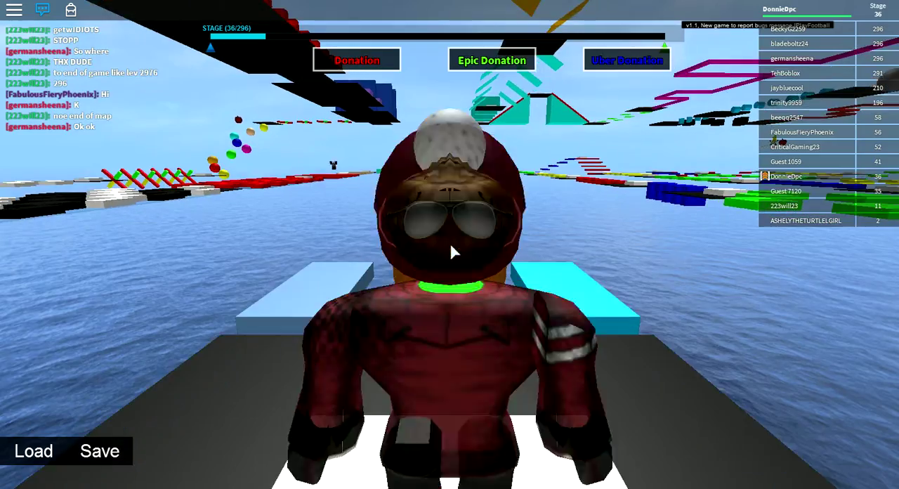
scroll(452, 250, "up", 5)
Cross the cyan platforms and hop onto the yellow blocks, reaching stage 37.
left_click_drag(451, 251, 451, 251)
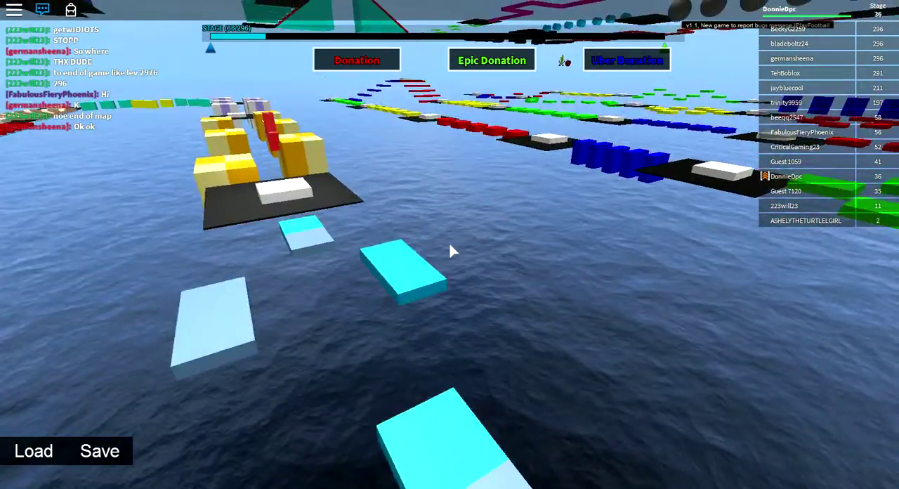
key("w")
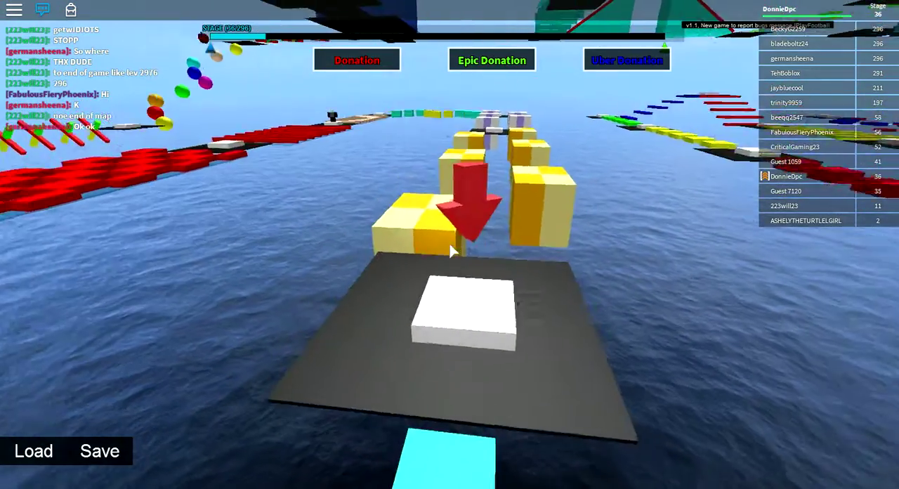
key("w")
key("space")
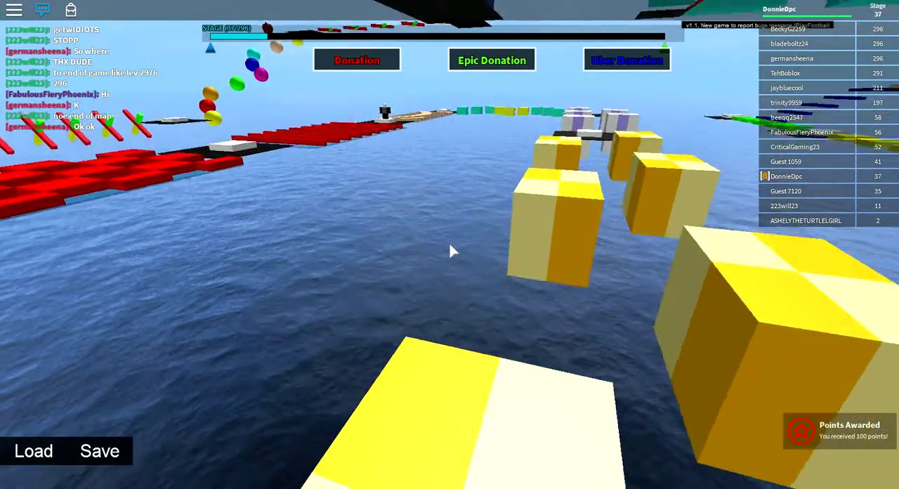
key("w")
key("space")
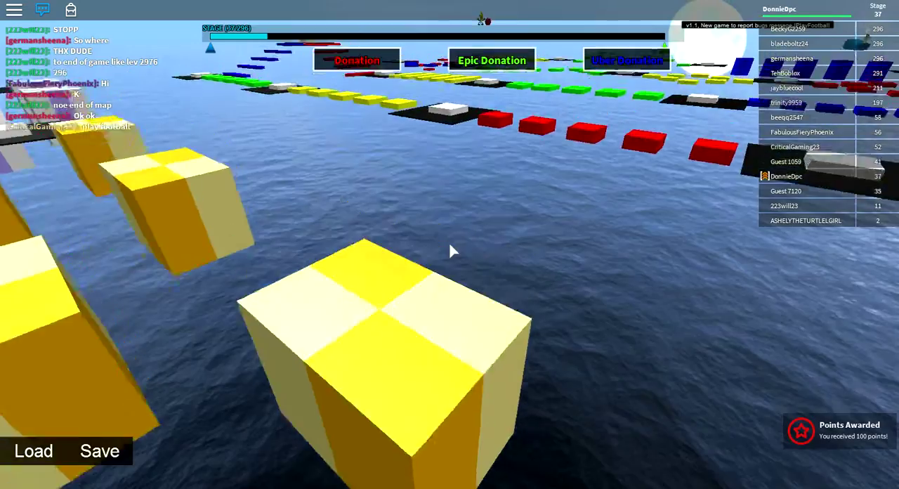
key("w")
key("space")
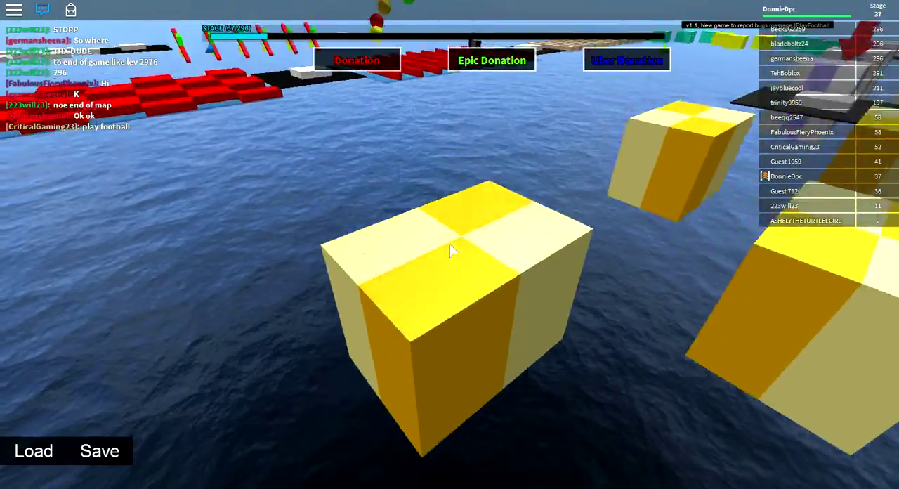
key("w")
key("space")
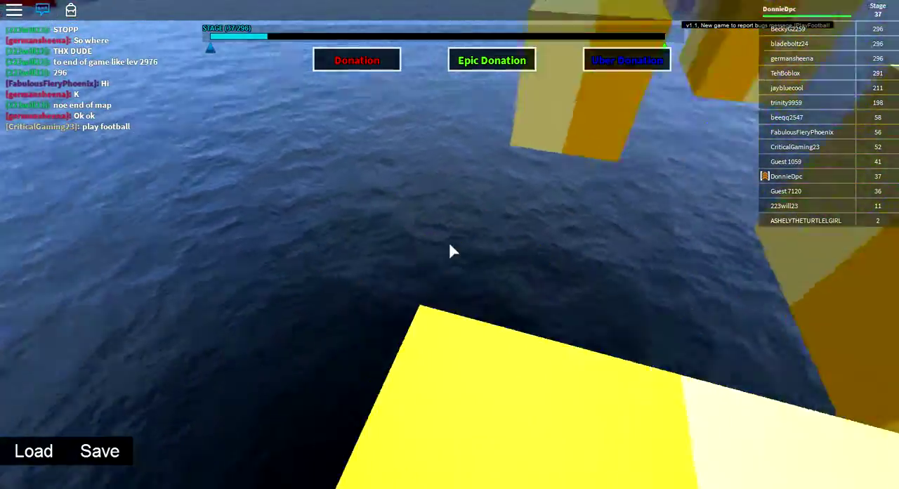
Clear the last yellow blocks and jump the striped cubes onto the next checkpoint.
key("w")
key("space")
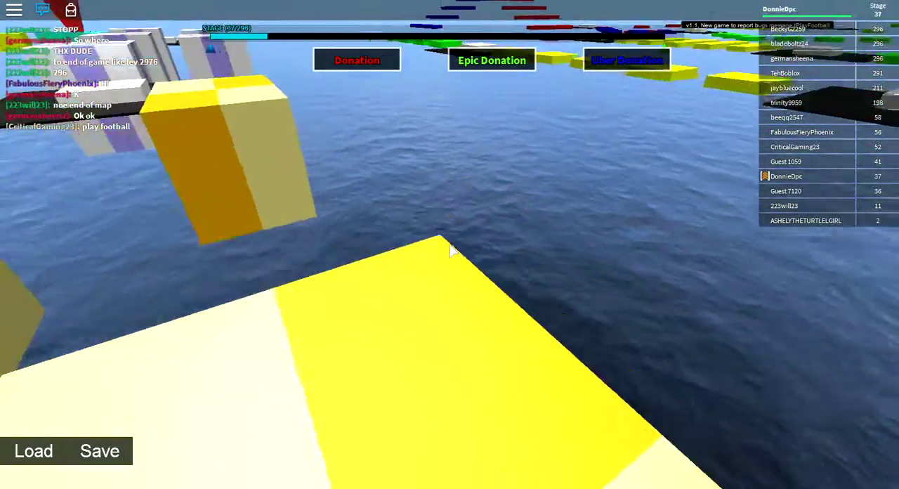
key("w")
key("w")
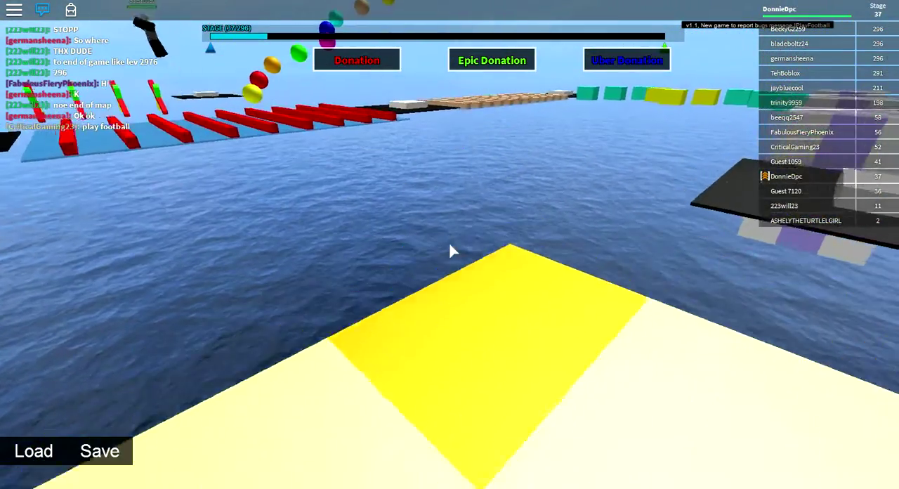
key("space")
key("w")
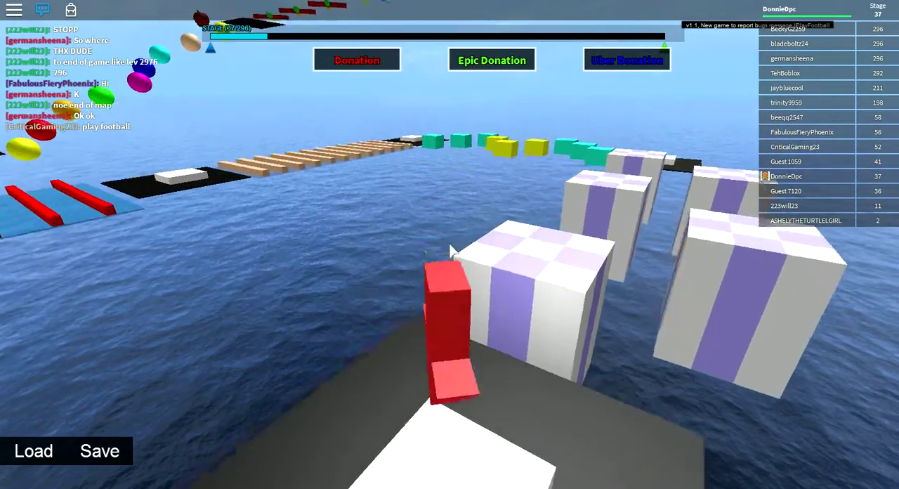
key("w")
key("w")
key("space")
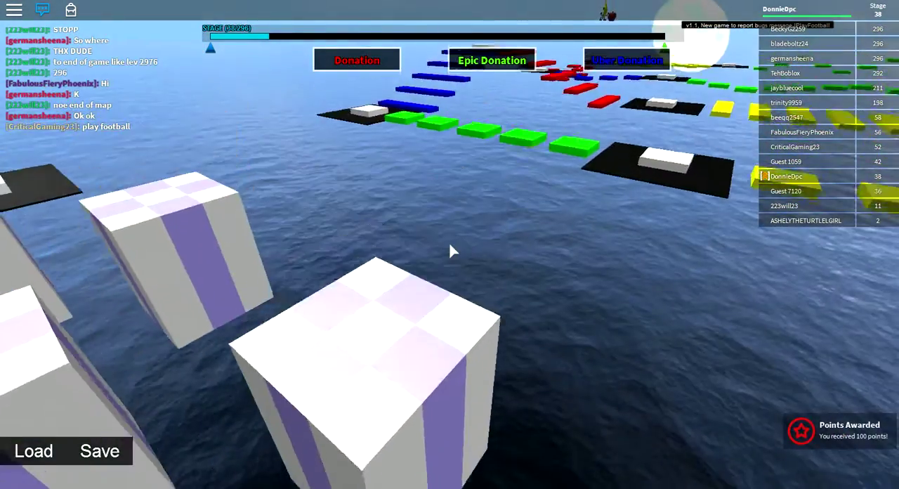
Cross the white-topped, yellow and cyan cubes and the plank bridge to stage 41.
key("w")
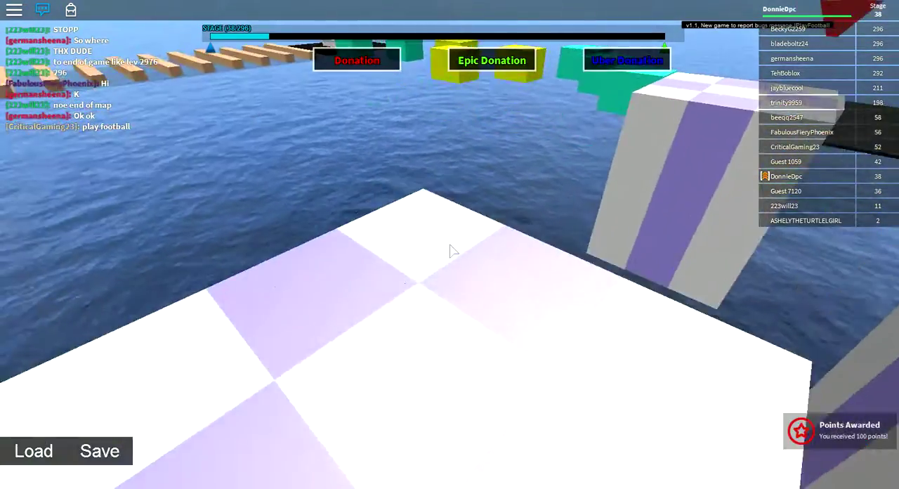
key("w")
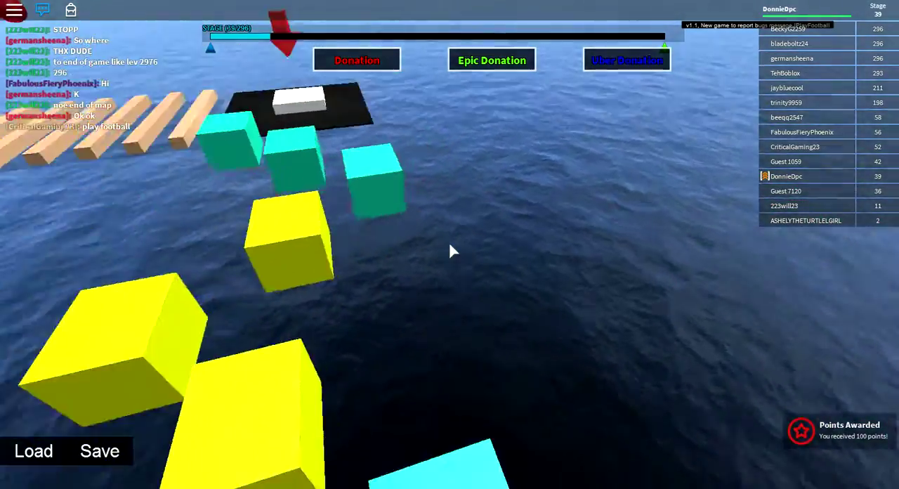
key("w")
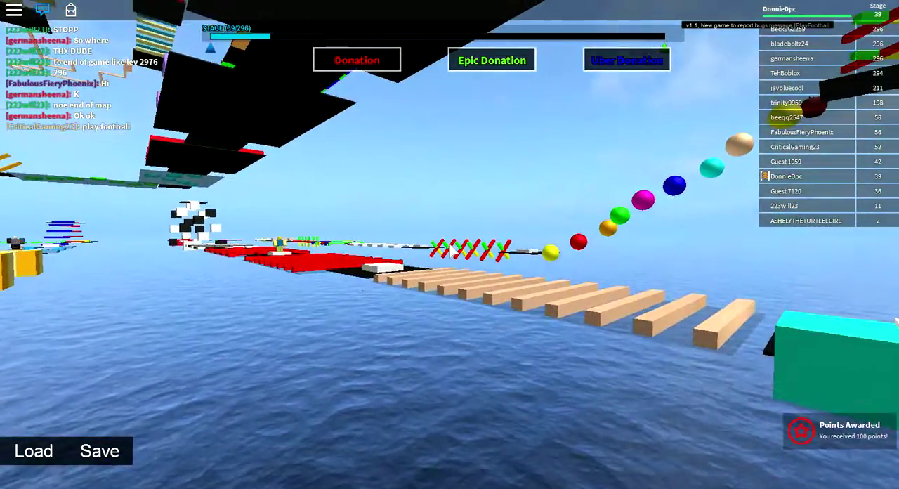
key("w")
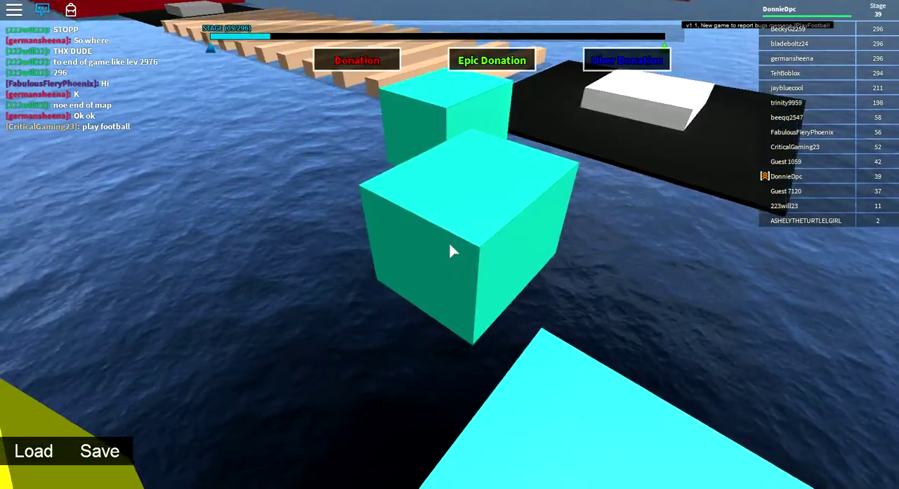
key("w")
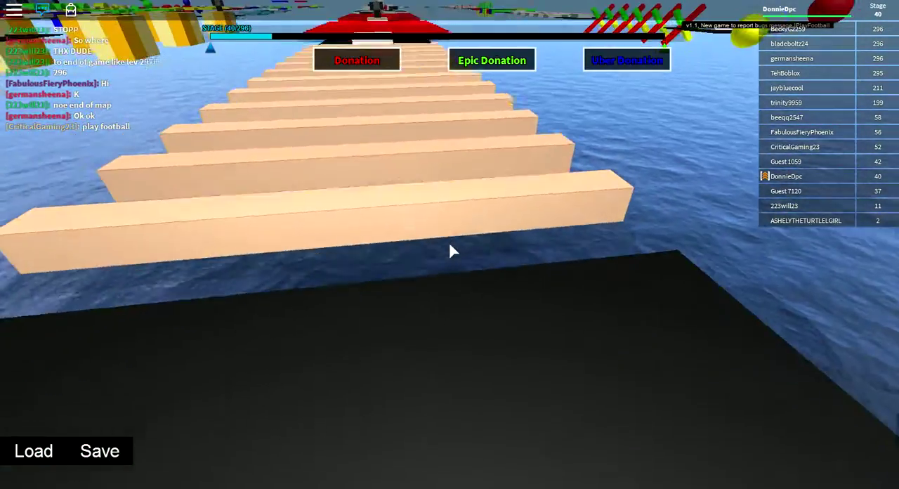
key("w")
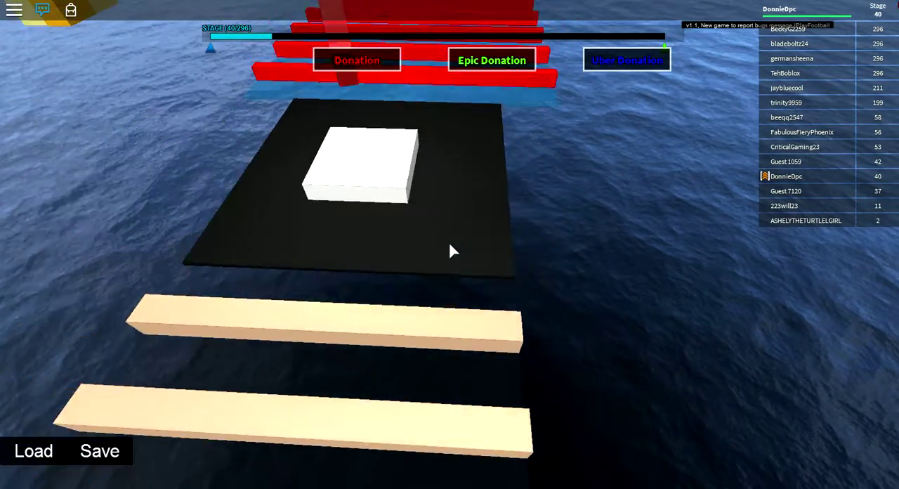
key("w")
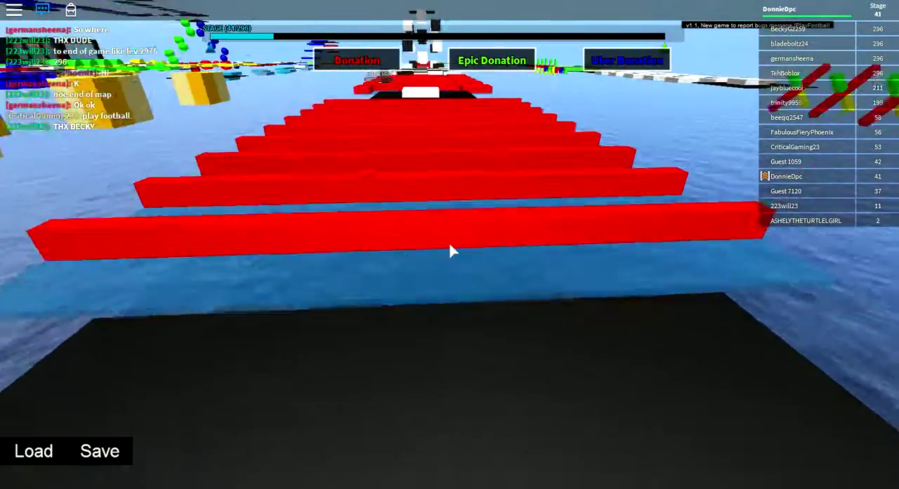